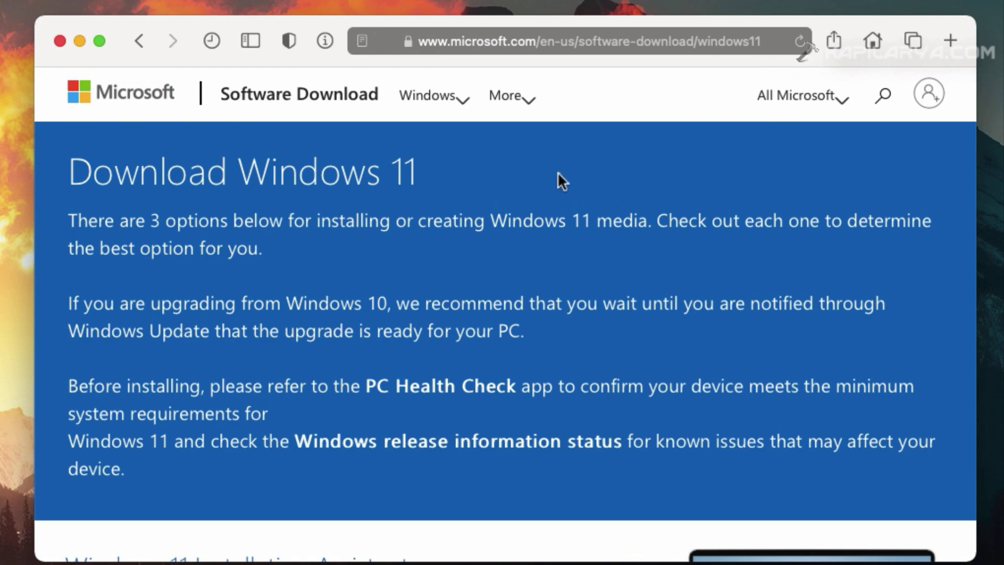
Scroll down the page, highlighting the Windows 11 Installation Assistant and Download Windows 11 Disk Image (ISO) headings.
{"action": "left_click_drag", "start_coordinate": [72, 173], "coordinate": [420, 176]}
{"action": "scroll", "coordinate": [429, 251], "scroll_direction": "down", "scroll_amount": 3}
{"action": "scroll", "coordinate": [429, 251], "scroll_direction": "down", "scroll_amount": 5}
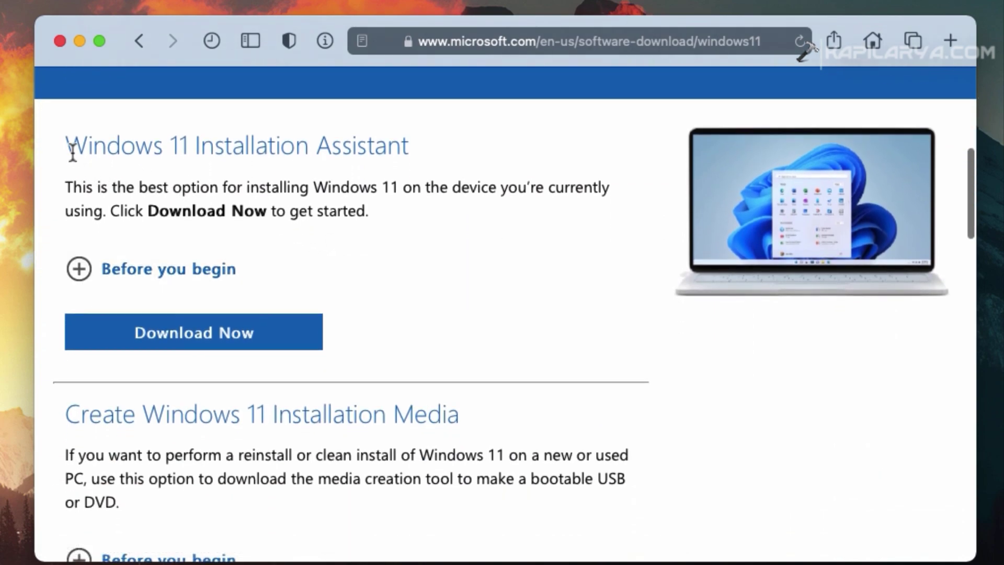
{"action": "left_click_drag", "start_coordinate": [68, 152], "coordinate": [411, 156]}
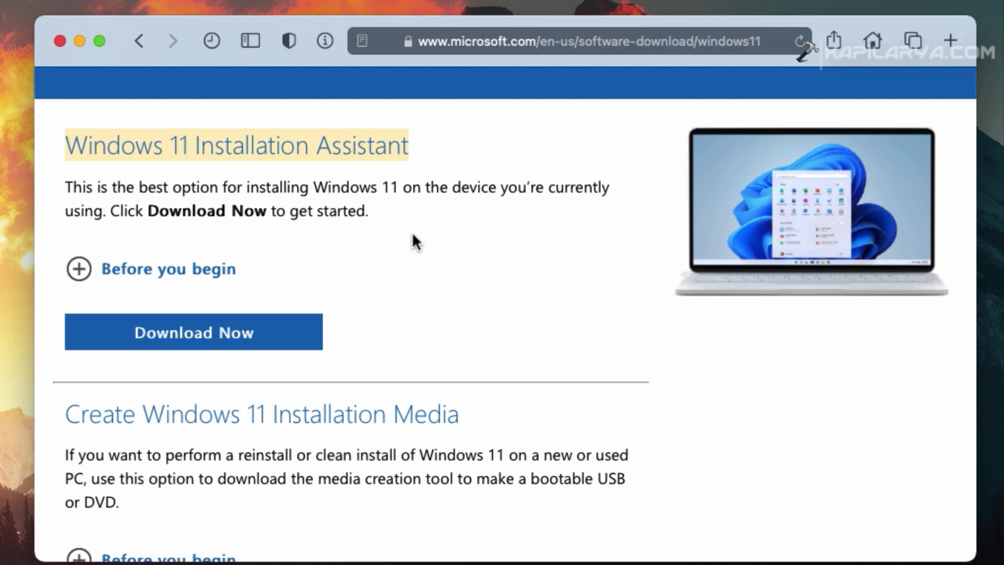
{"action": "scroll", "coordinate": [413, 235], "scroll_direction": "down", "scroll_amount": 5}
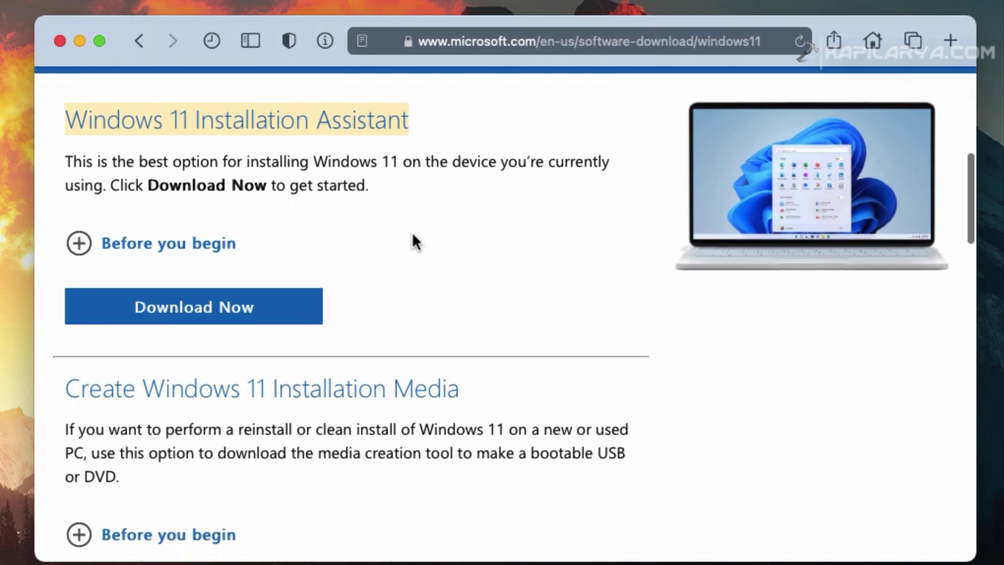
{"action": "scroll", "coordinate": [413, 234], "scroll_direction": "down", "scroll_amount": 7}
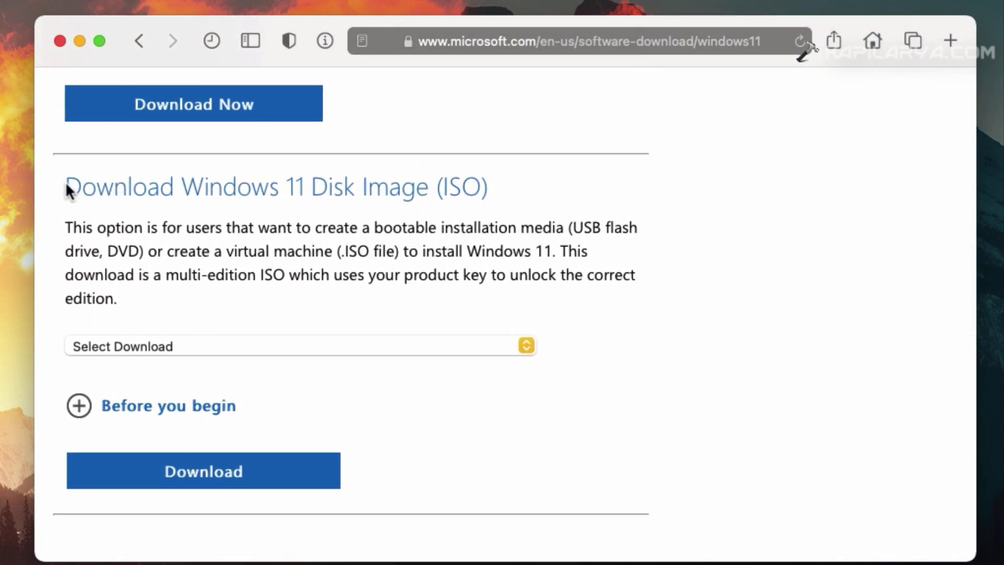
{"action": "left_click_drag", "start_coordinate": [68, 187], "coordinate": [494, 187]}
Select Windows 11 in the Disk Image (ISO) download list and confirm the choice.
{"action": "key", "text": "Tab"}
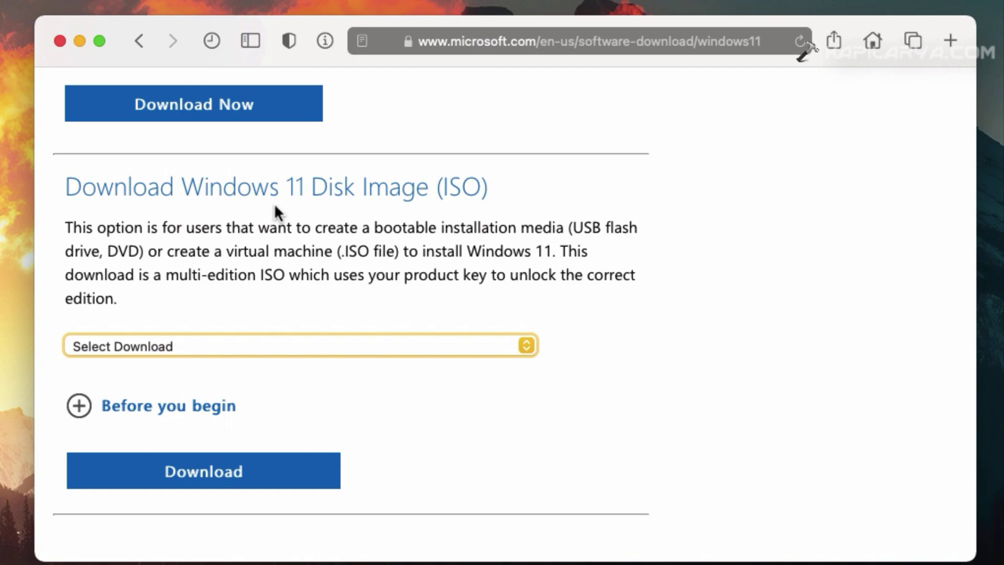
{"action": "scroll", "coordinate": [360, 285], "scroll_direction": "down", "scroll_amount": 2}
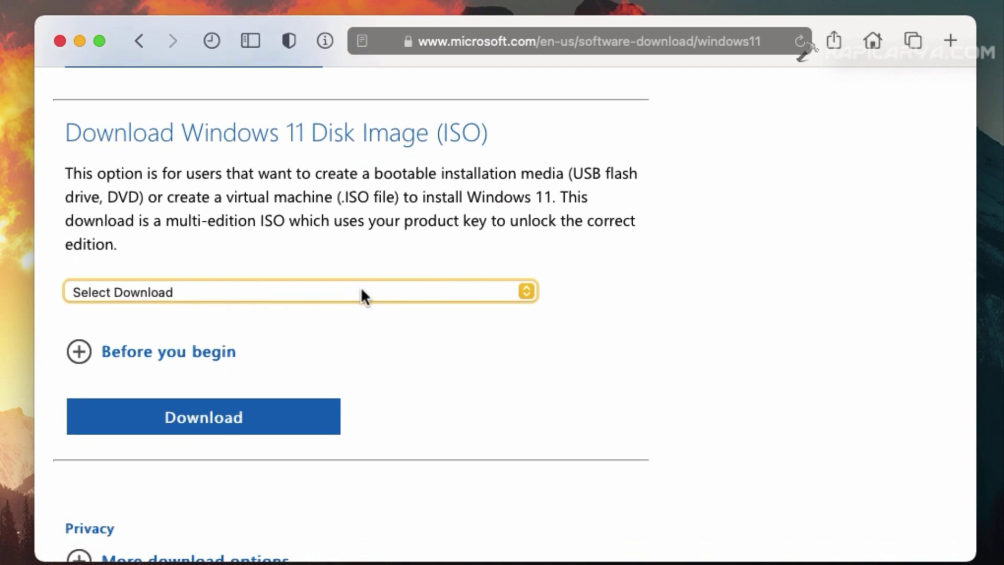
{"action": "left_click", "coordinate": [364, 292]}
{"action": "left_click", "coordinate": [340, 314]}
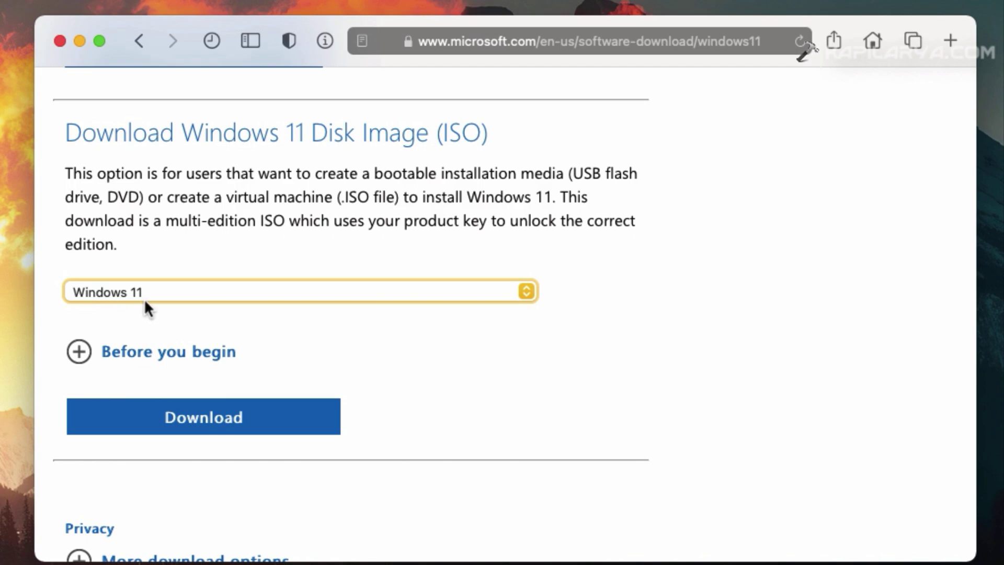
{"action": "left_click", "coordinate": [255, 431]}
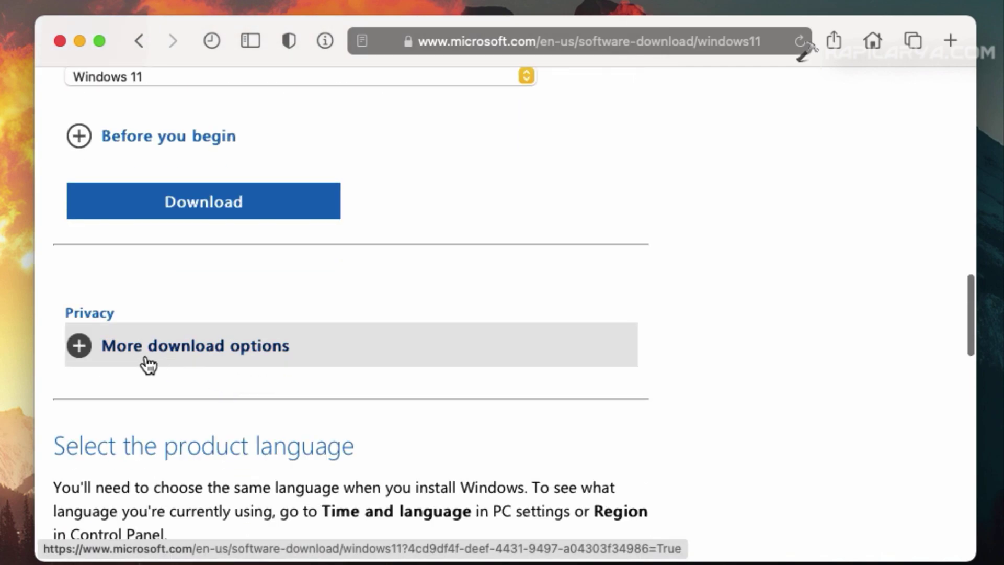
Pick English as the product language, confirm it, and scroll to the 64-bit Download link.
{"action": "scroll", "coordinate": [324, 374], "scroll_direction": "down", "scroll_amount": 2}
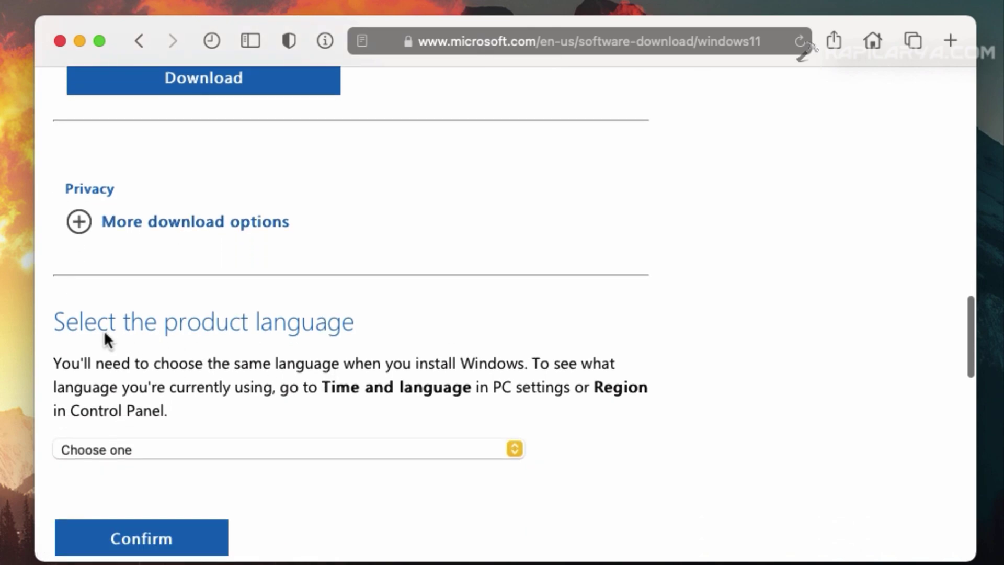
{"action": "left_click_drag", "start_coordinate": [56, 321], "coordinate": [355, 309]}
{"action": "key", "text": "Tab"}
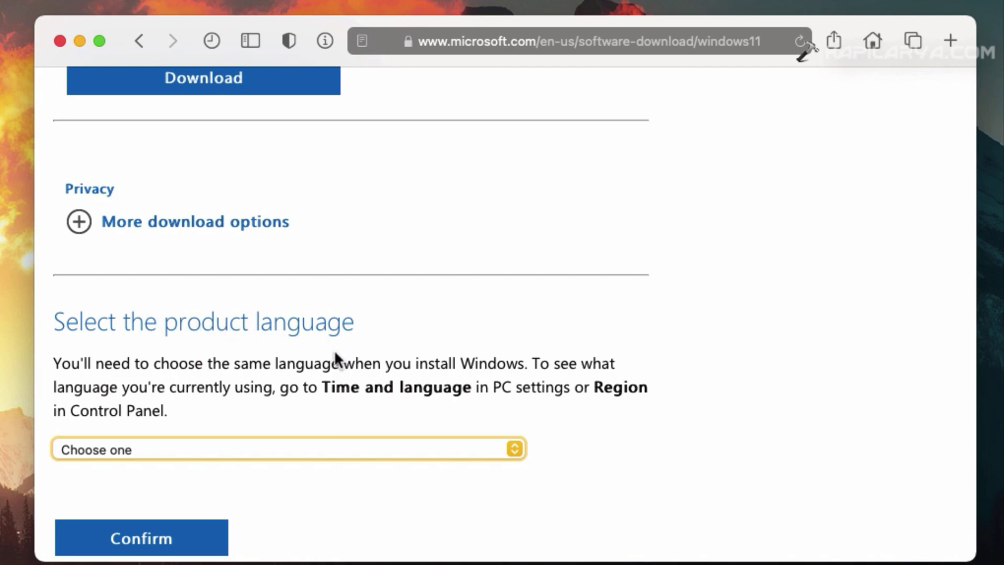
{"action": "scroll", "coordinate": [232, 408], "scroll_direction": "down", "scroll_amount": 2}
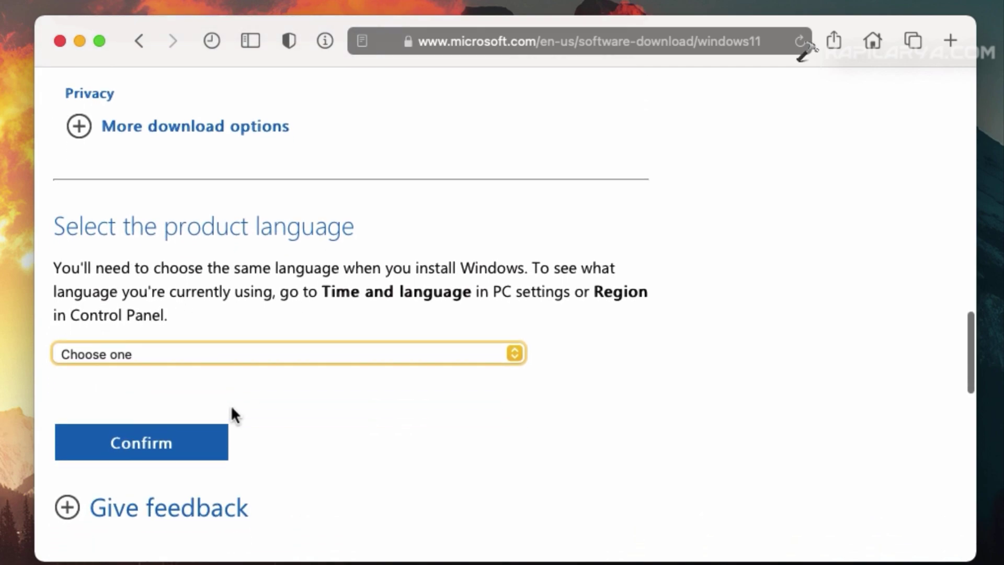
{"action": "left_click", "coordinate": [204, 358]}
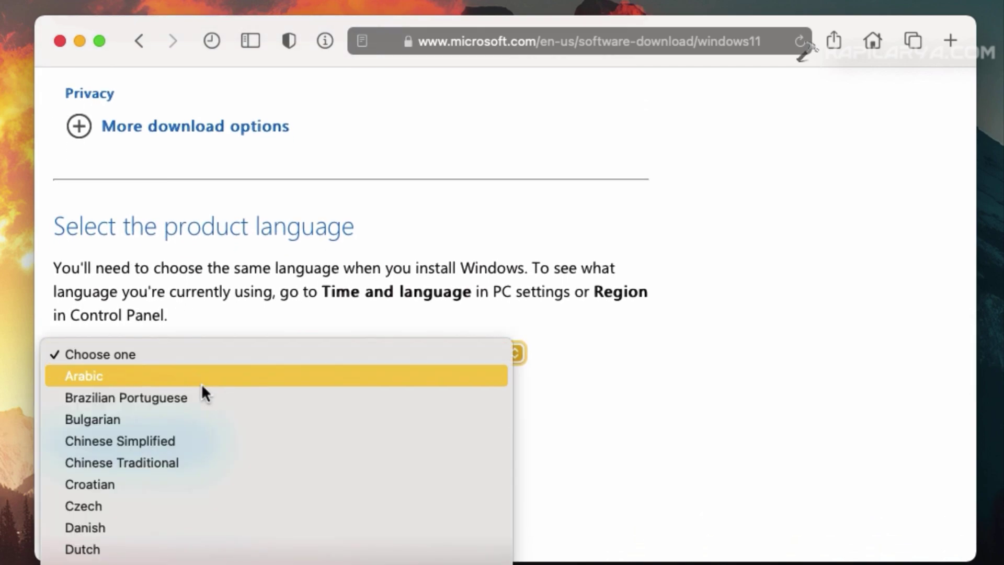
{"action": "scroll", "coordinate": [204, 444], "scroll_direction": "down", "scroll_amount": 8}
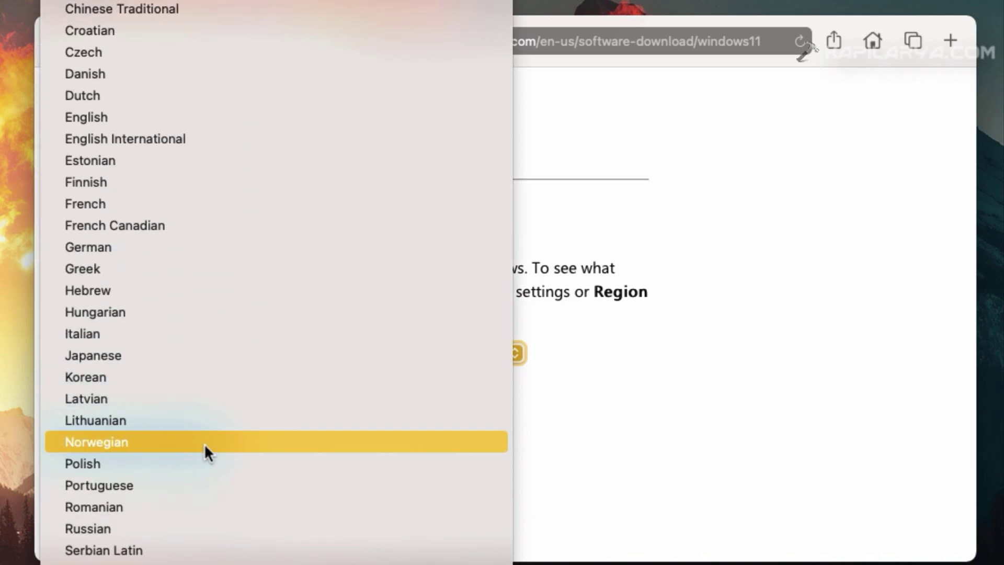
{"action": "left_click", "coordinate": [117, 119]}
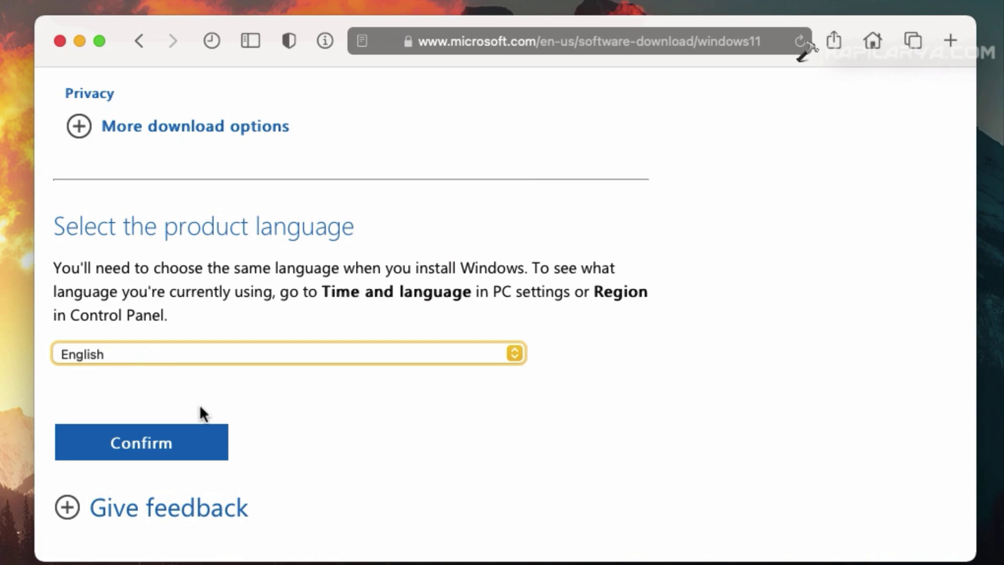
{"action": "left_click", "coordinate": [196, 453]}
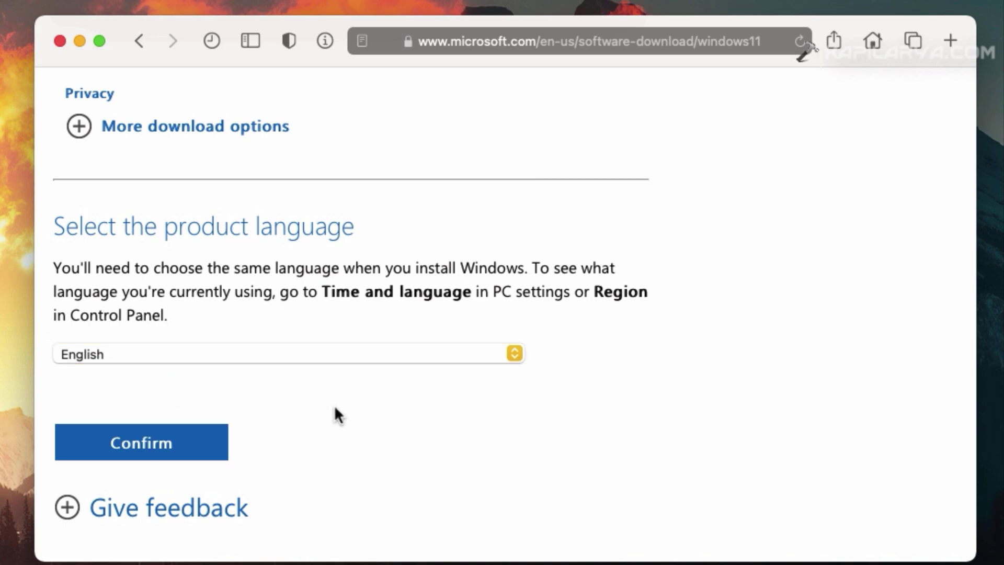
{"action": "scroll", "coordinate": [337, 415], "scroll_direction": "down", "scroll_amount": 3}
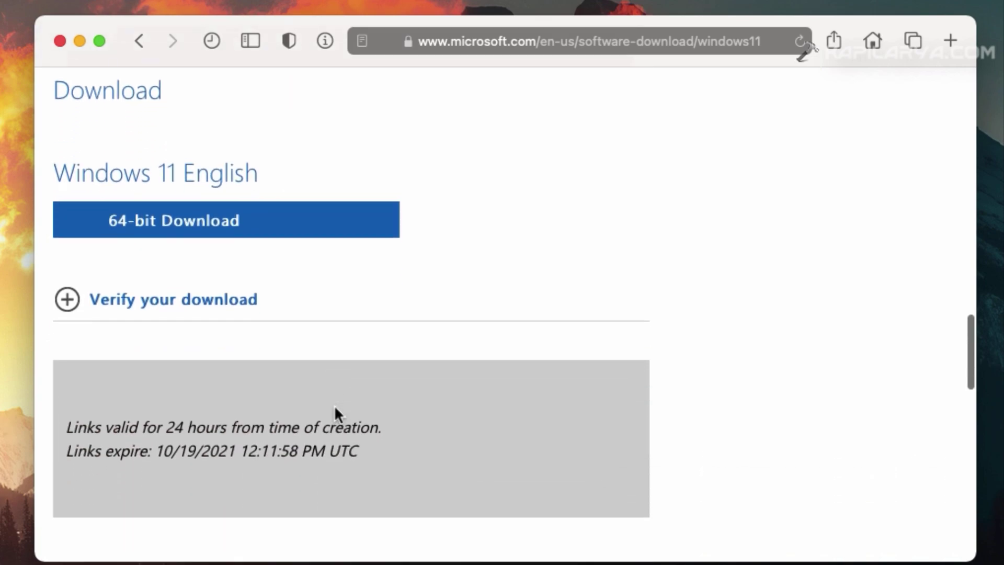
{"action": "left_click", "coordinate": [171, 230]}
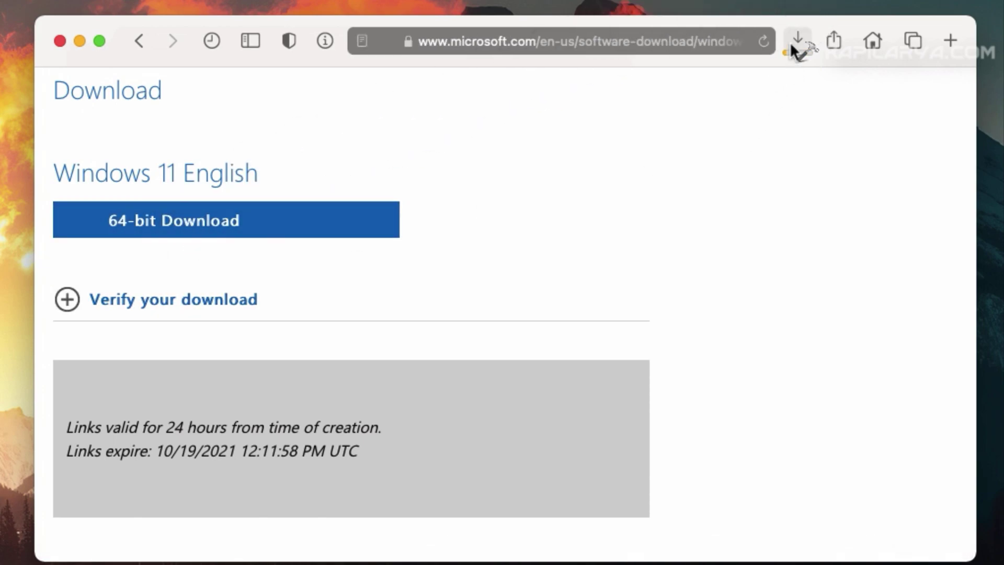
{"action": "left_click", "coordinate": [792, 42]}
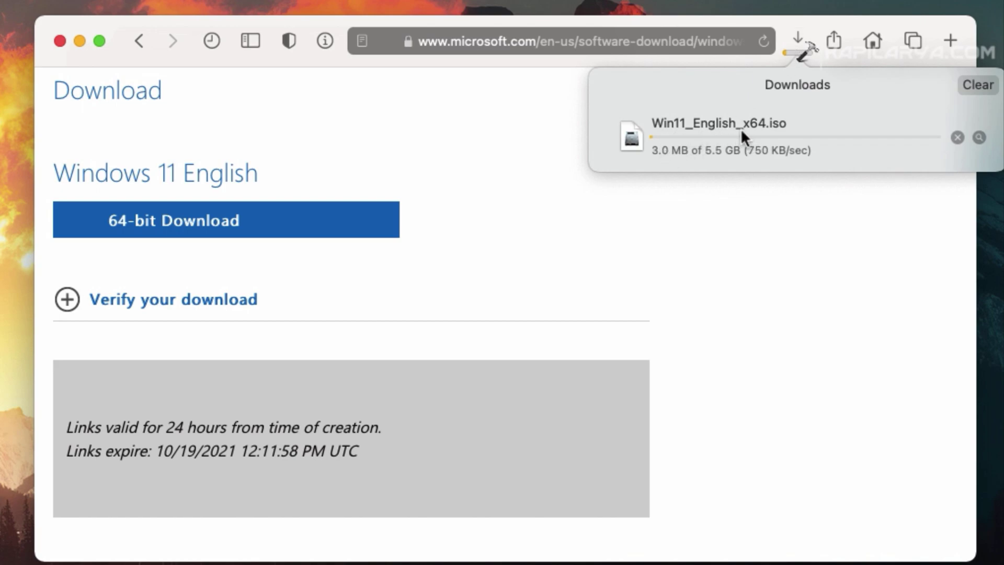
{"action": "left_click", "coordinate": [958, 137]}
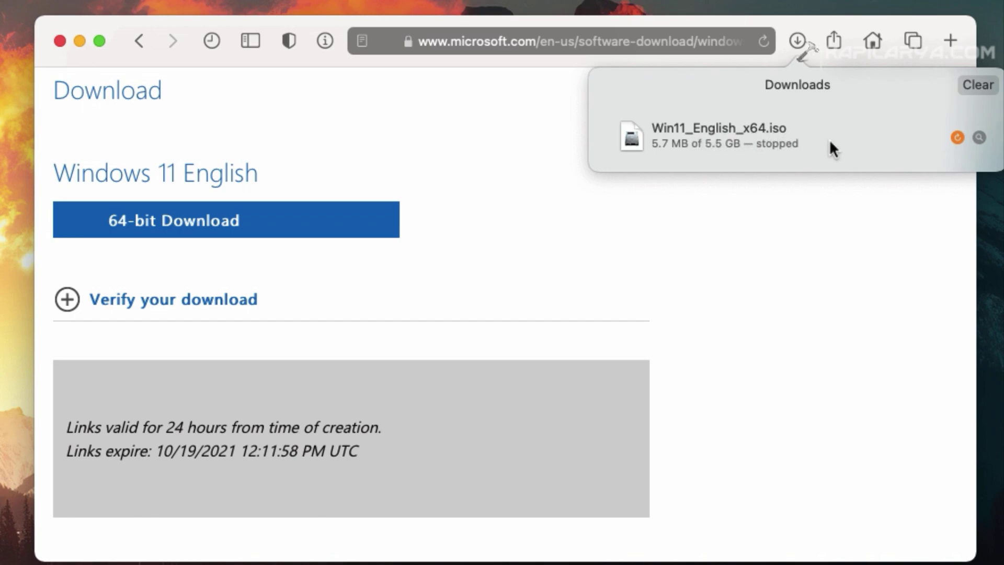
{"action": "left_click", "coordinate": [785, 181]}
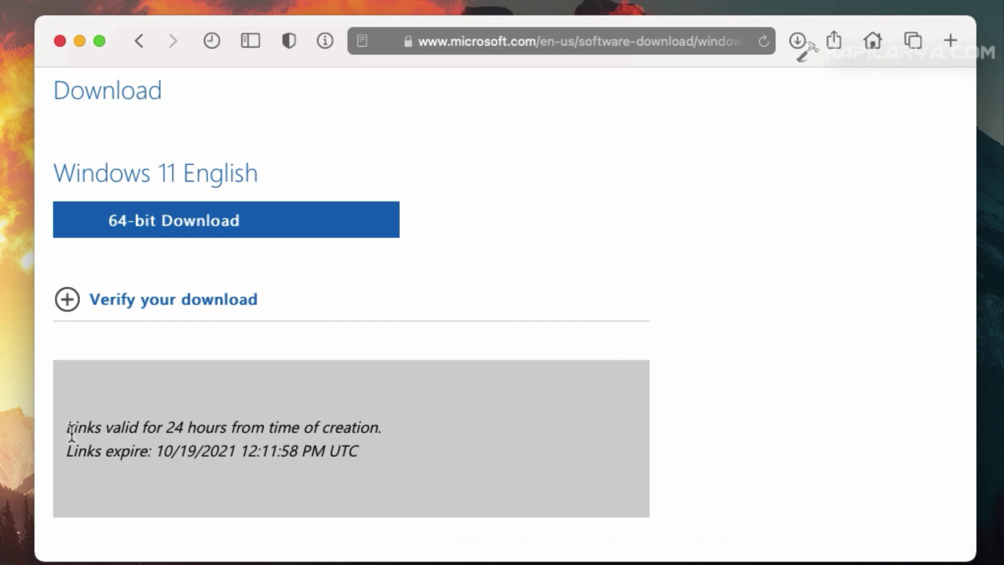
{"action": "left_click_drag", "start_coordinate": [68, 427], "coordinate": [381, 422]}
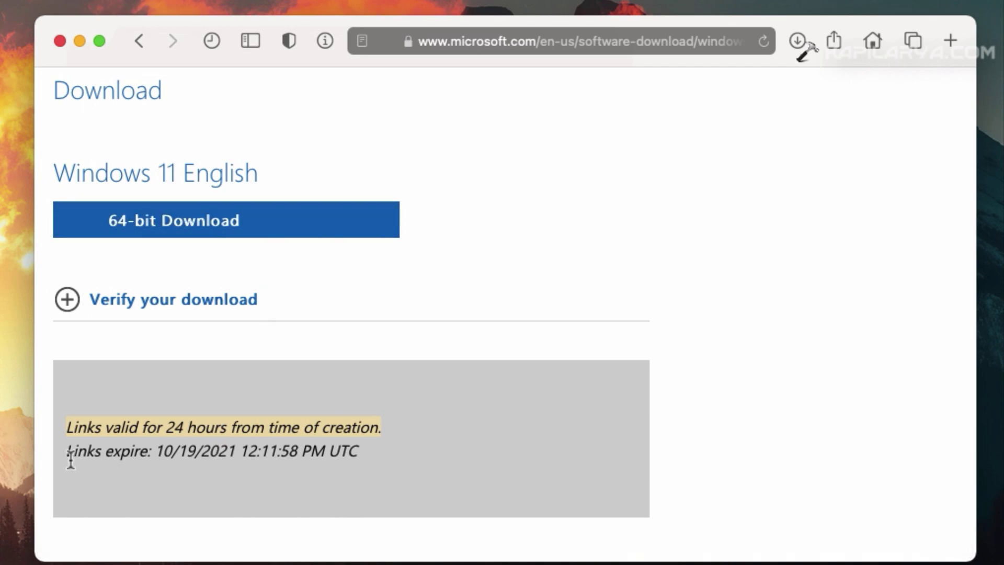
{"action": "left_click_drag", "start_coordinate": [68, 455], "coordinate": [361, 451]}
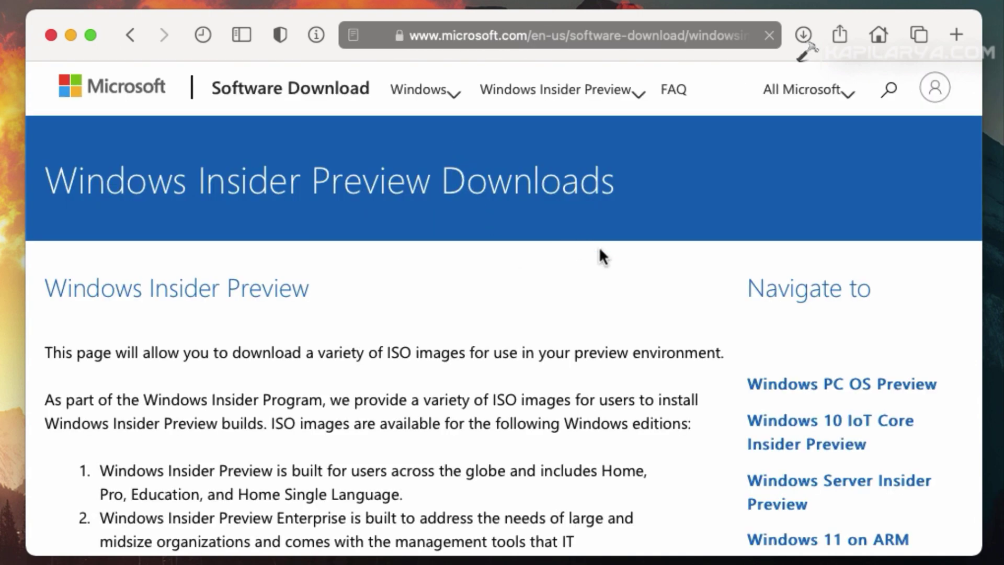
Scroll down to the Select edition section and open the Insider Preview edition dropdown.
{"action": "scroll", "coordinate": [560, 276], "scroll_direction": "down", "scroll_amount": 1}
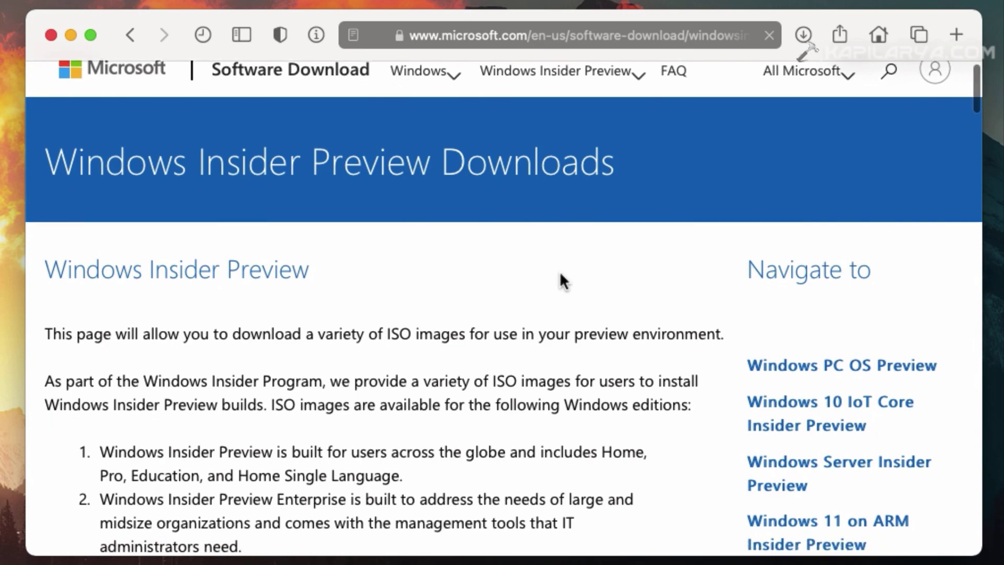
{"action": "scroll", "coordinate": [381, 216], "scroll_direction": "down", "scroll_amount": 5}
{"action": "scroll", "coordinate": [380, 216], "scroll_direction": "down", "scroll_amount": 10}
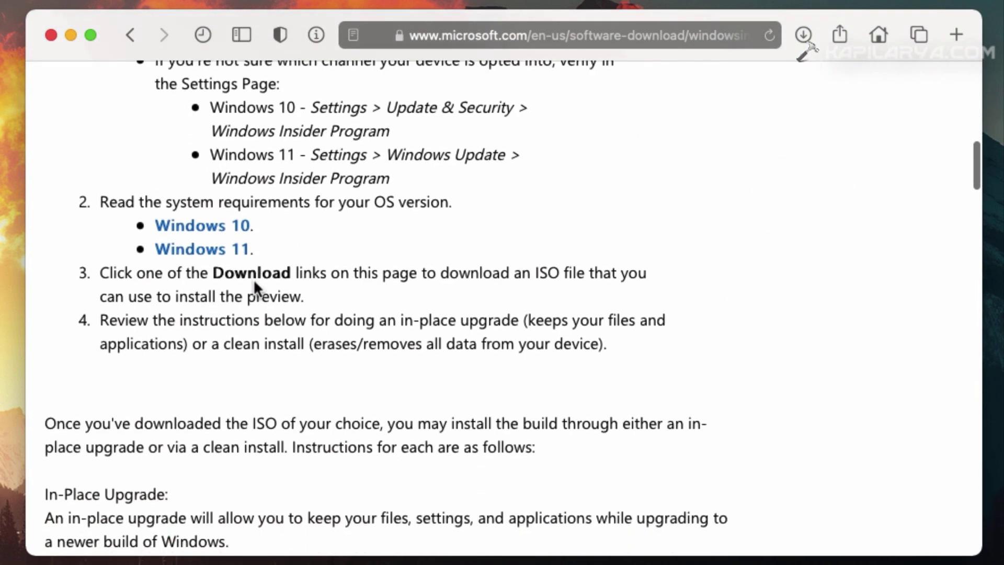
{"action": "scroll", "coordinate": [236, 230], "scroll_direction": "down", "scroll_amount": 5}
{"action": "scroll", "coordinate": [340, 302], "scroll_direction": "down", "scroll_amount": 15}
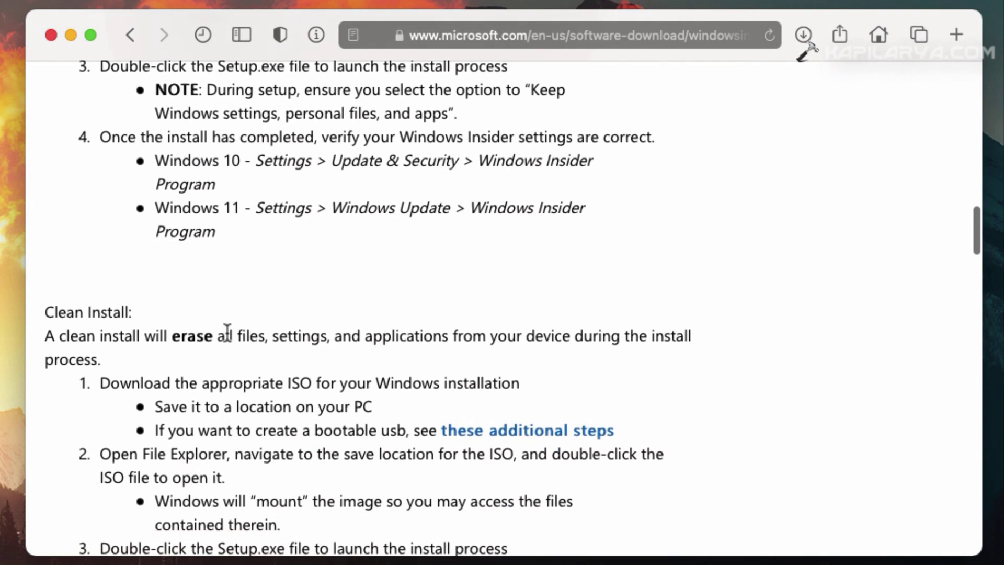
{"action": "scroll", "coordinate": [228, 339], "scroll_direction": "down", "scroll_amount": 15}
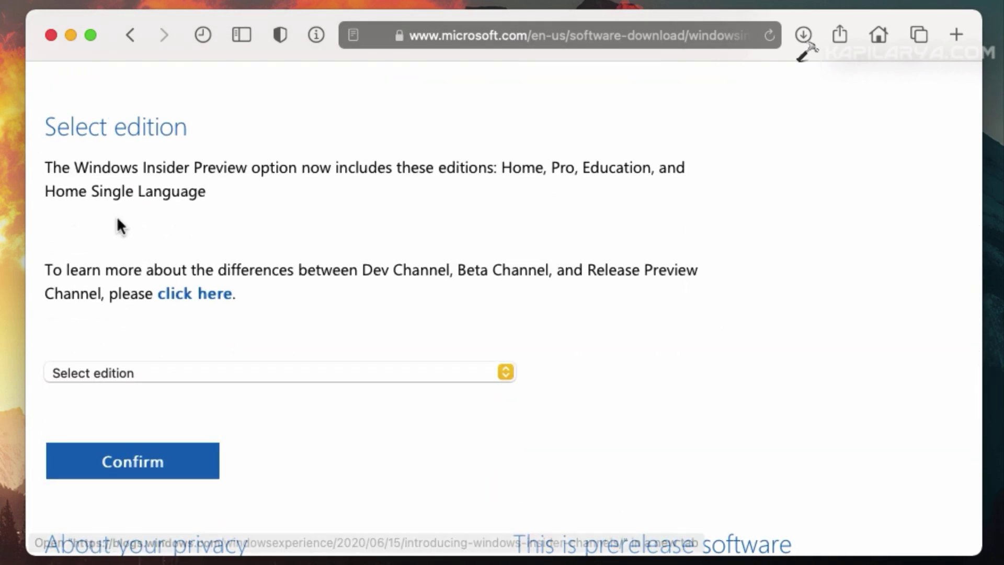
{"action": "left_click_drag", "start_coordinate": [50, 135], "coordinate": [180, 130]}
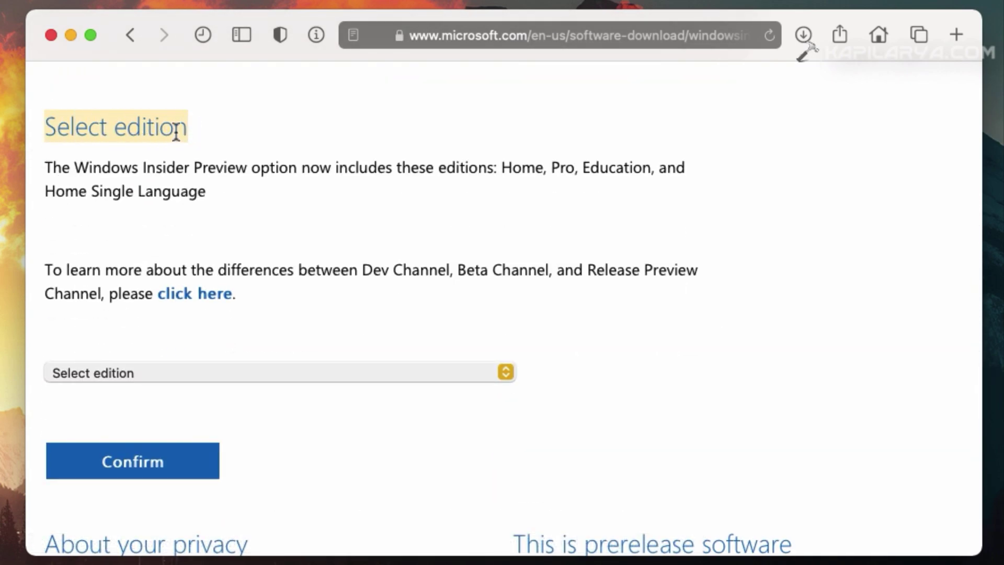
{"action": "left_click", "coordinate": [206, 361]}
{"action": "left_click", "coordinate": [111, 372]}
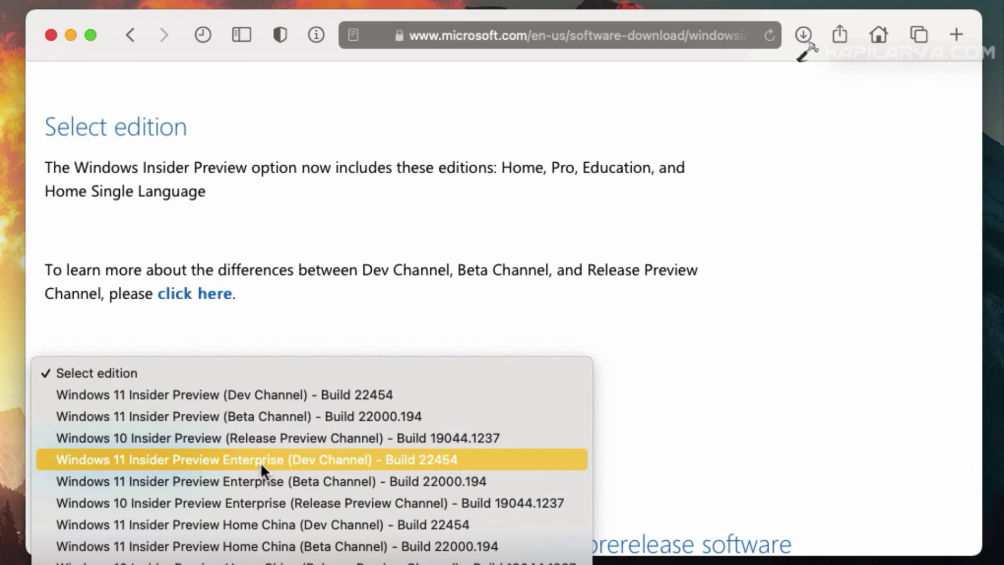
Choose the Windows 11 Insider Preview (Dev Channel) Build 22454 edition and confirm it.
{"action": "left_click", "coordinate": [282, 394]}
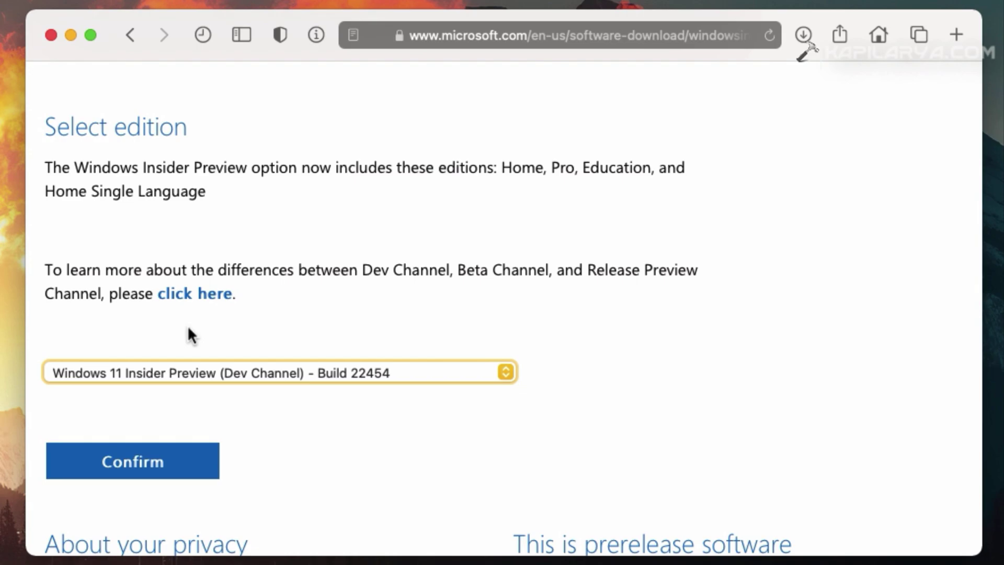
{"action": "scroll", "coordinate": [189, 332], "scroll_direction": "down", "scroll_amount": 3}
{"action": "left_click", "coordinate": [172, 390]}
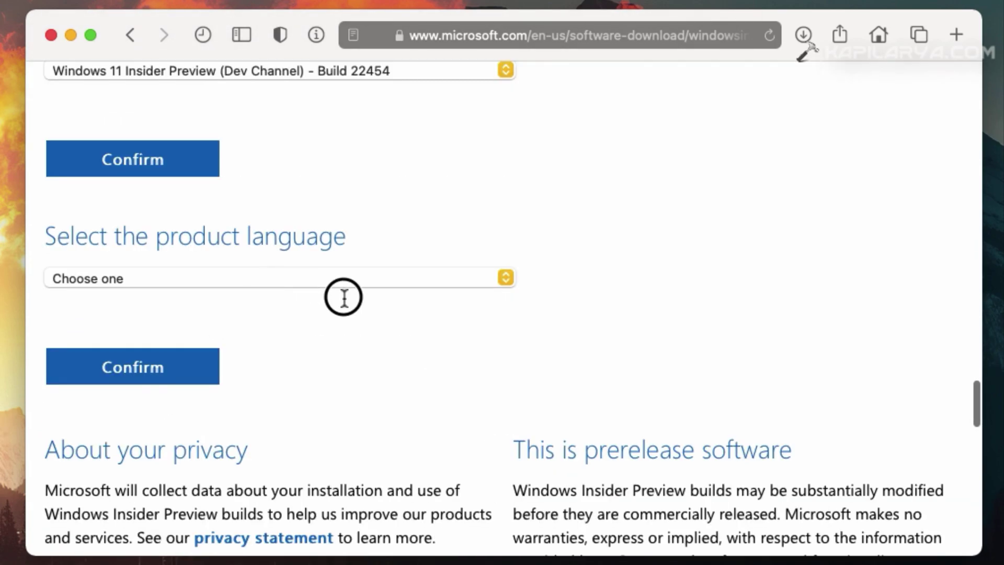
Set the product language to English and confirm to request the download links.
{"action": "scroll", "coordinate": [161, 234], "scroll_direction": "up", "scroll_amount": 1}
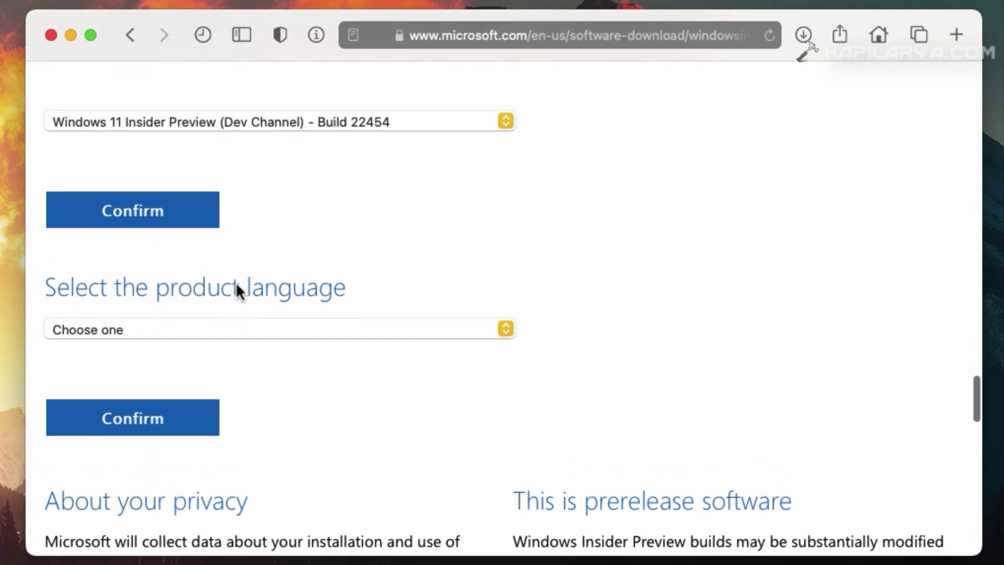
{"action": "left_click", "coordinate": [305, 326]}
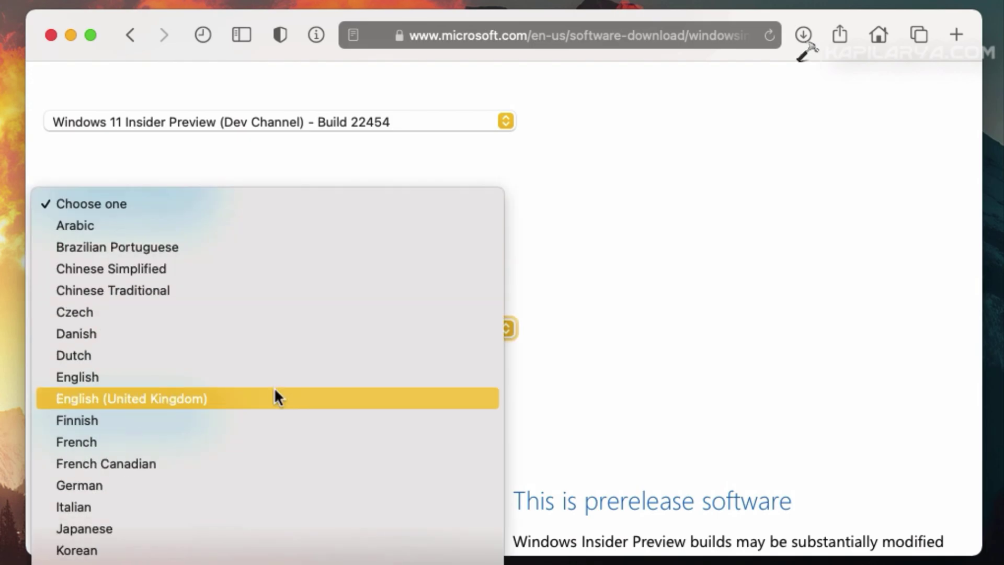
{"action": "left_click", "coordinate": [152, 377]}
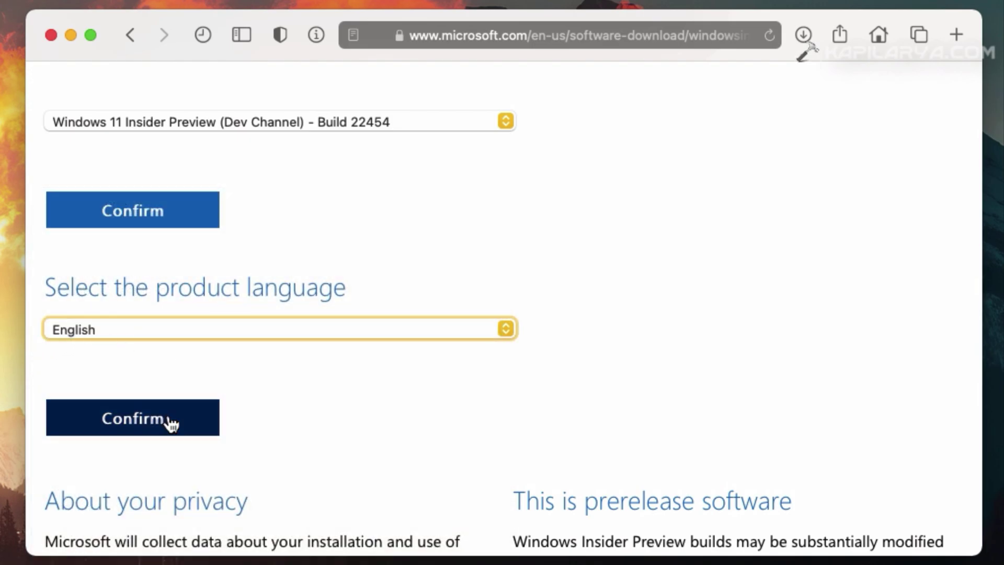
{"action": "left_click", "coordinate": [171, 425]}
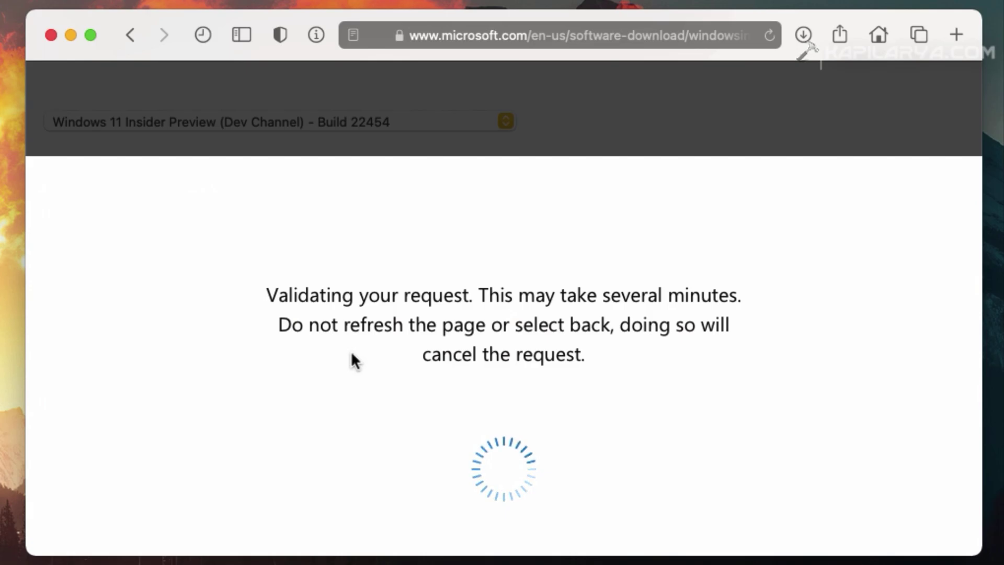
Start the Build 22454 English 64-bit ISO download, then stop it at 2.0 MB of 4.86 GB.
{"action": "scroll", "coordinate": [352, 358], "scroll_direction": "up", "scroll_amount": 2}
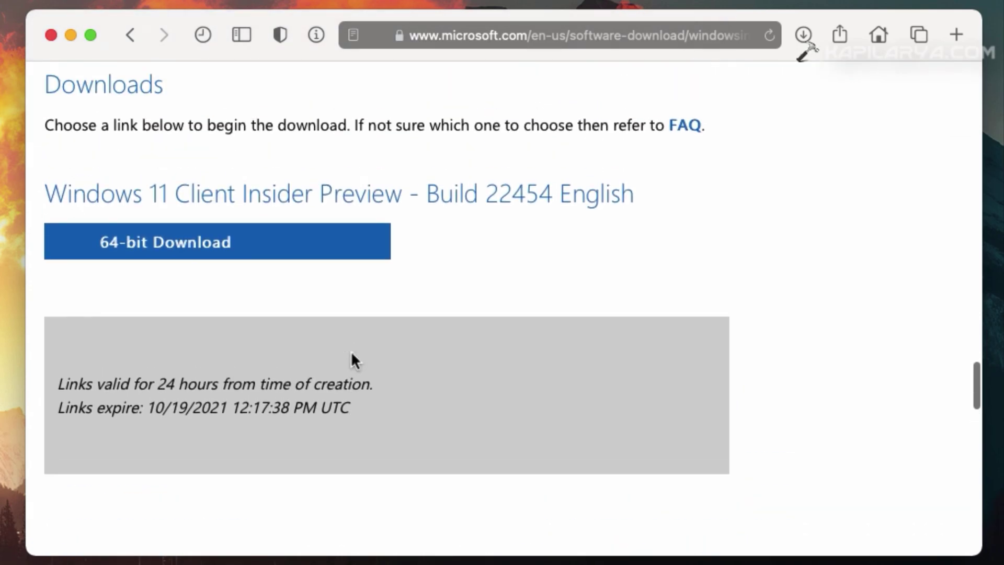
{"action": "left_click", "coordinate": [108, 250]}
{"action": "left_click", "coordinate": [203, 245]}
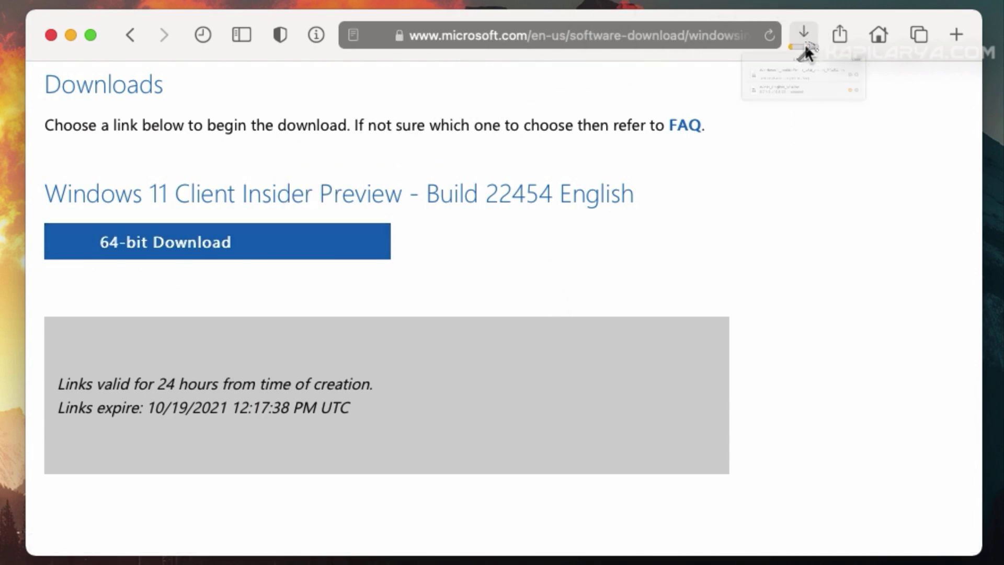
{"action": "left_click", "coordinate": [805, 42]}
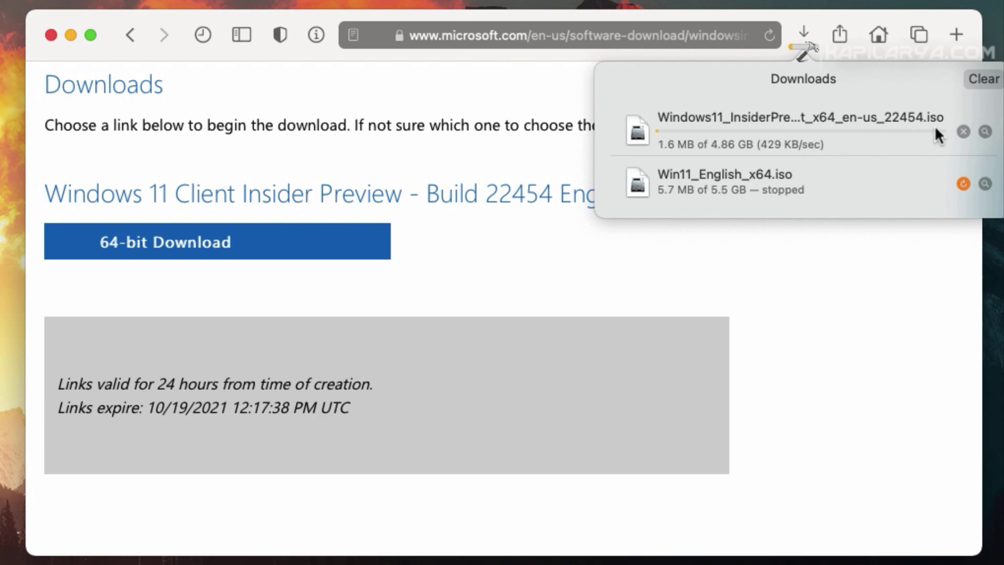
{"action": "left_click", "coordinate": [963, 131]}
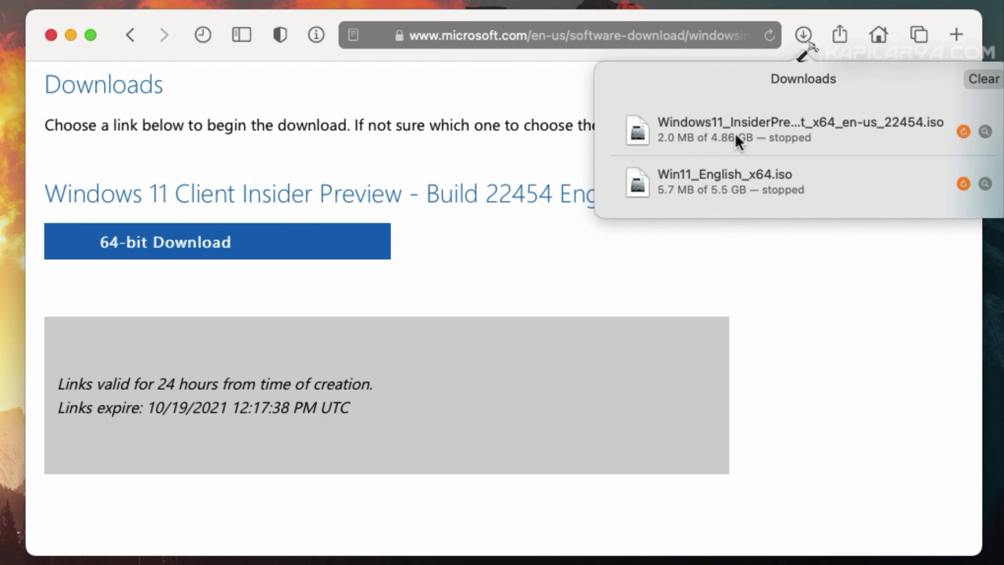